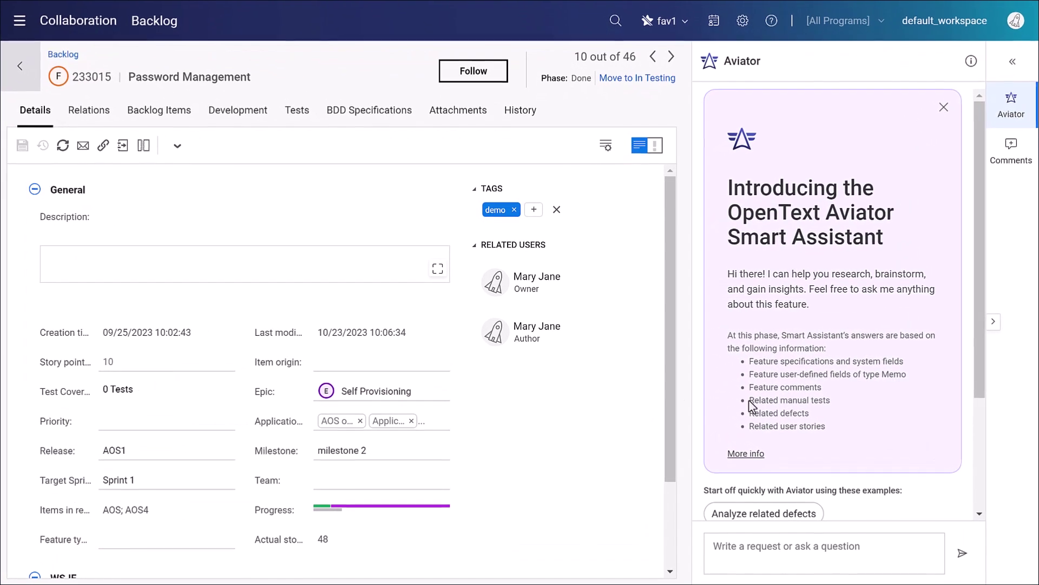
Have Aviator analyse the related defects of the Password Management feature.
scroll(753, 406, down, 5)
click(795, 361)
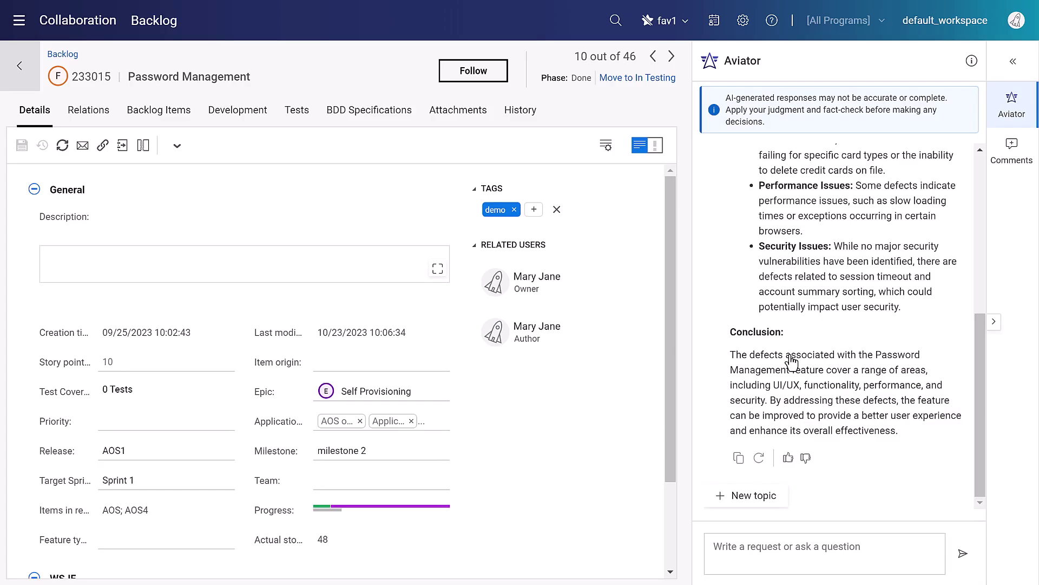
scroll(793, 354, up, 6)
scroll(790, 355, down, 6)
text(Tell me more about the performance related defec)
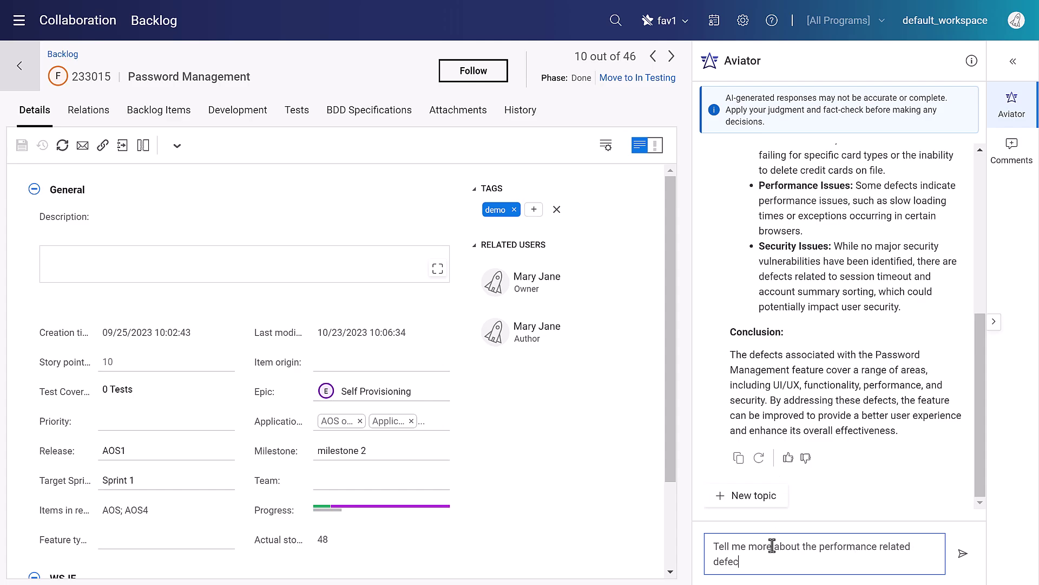
Ask Aviator a follow-up explaining the performance-related defects in more detail.
text(ts.)
key(Return)
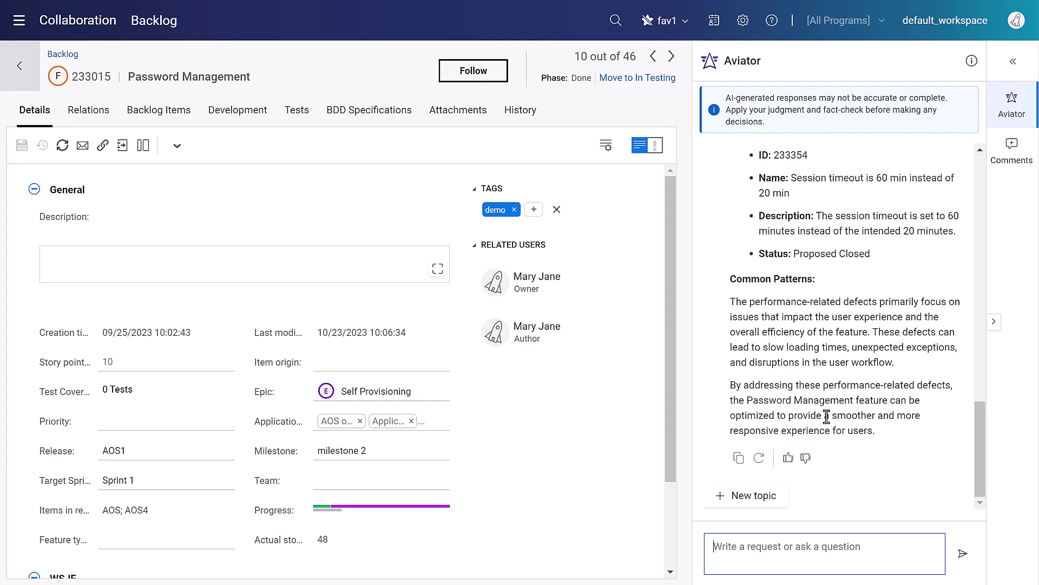
scroll(833, 385, up, 4)
scroll(844, 366, up, 2)
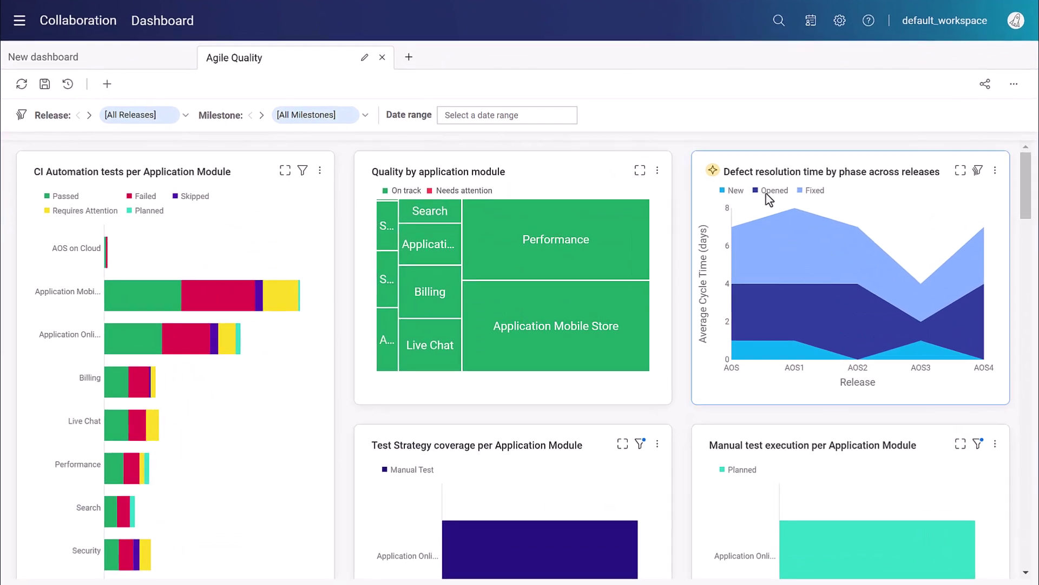
Email the Agile Quality dashboard snapshot to AOS API, AOS Infra and one more recipient.
click(986, 84)
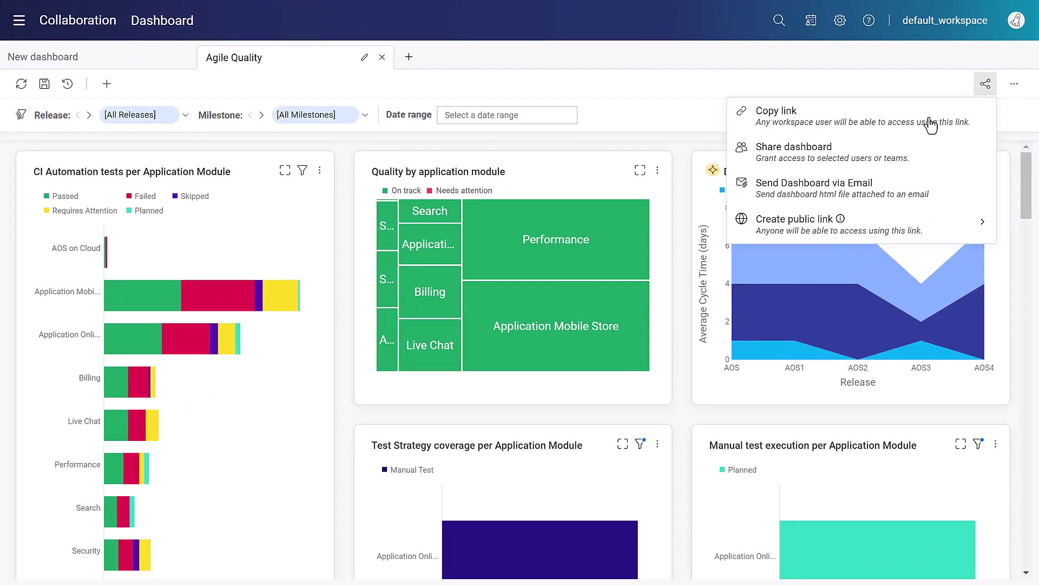
click(902, 189)
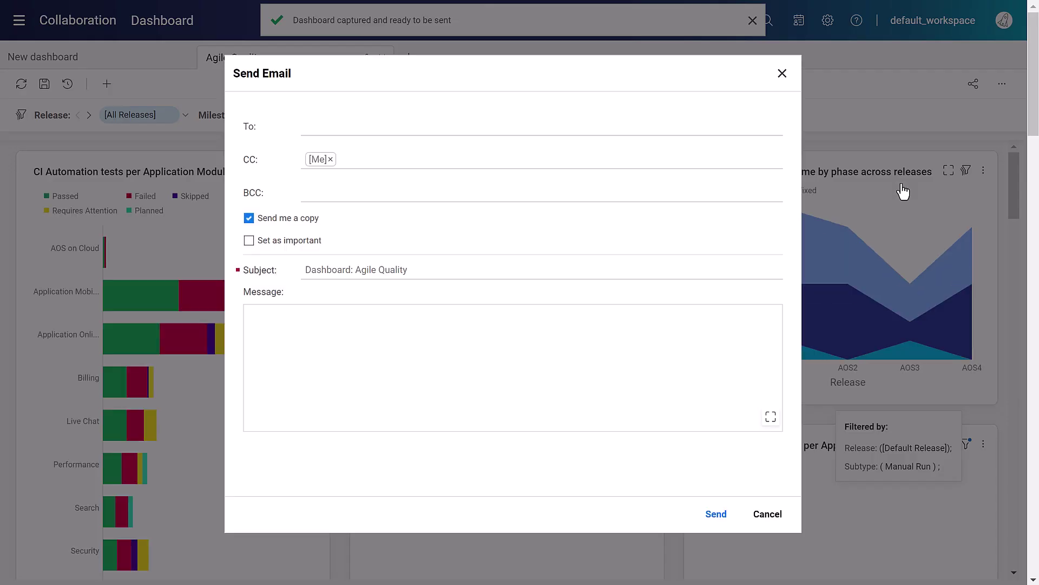
click(579, 130)
click(417, 221)
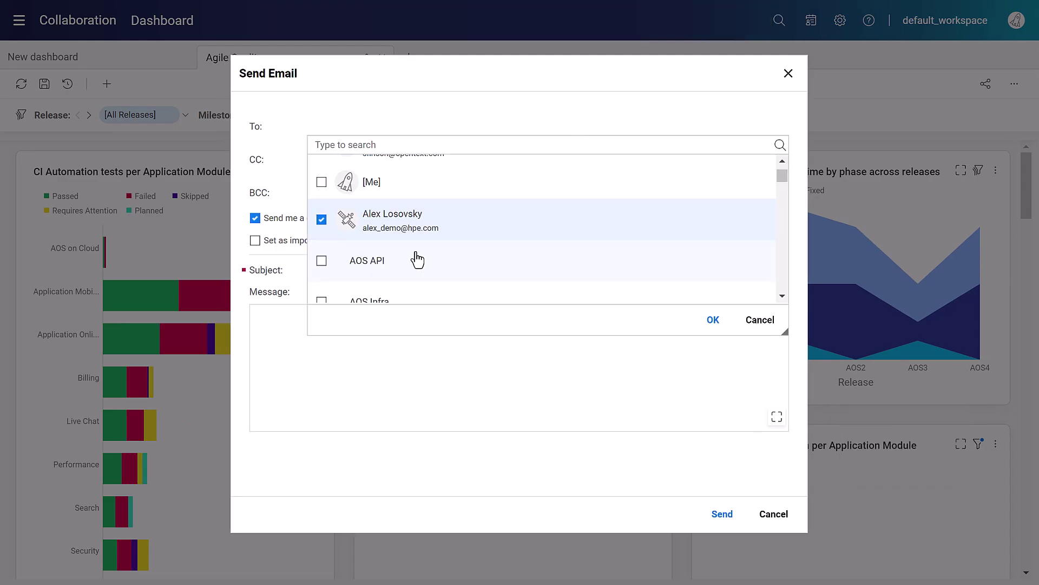
click(417, 258)
scroll(416, 266, down, 1)
click(699, 319)
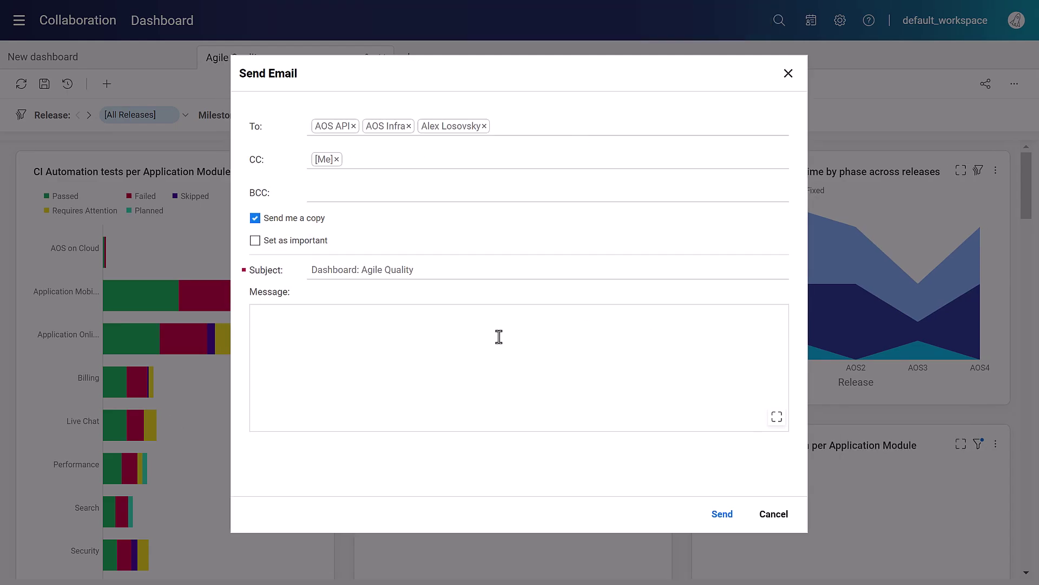
click(499, 337)
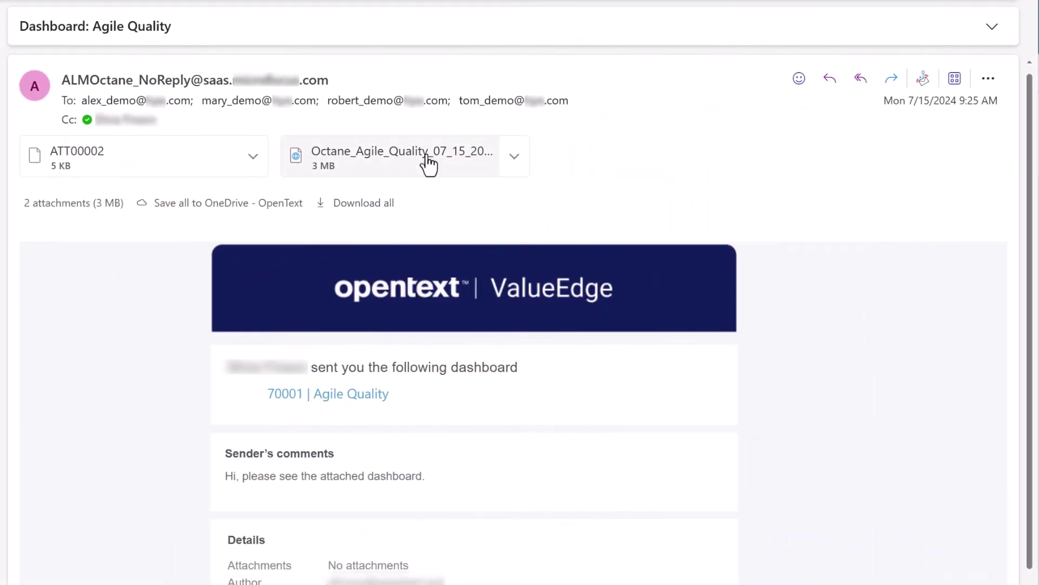
click(427, 163)
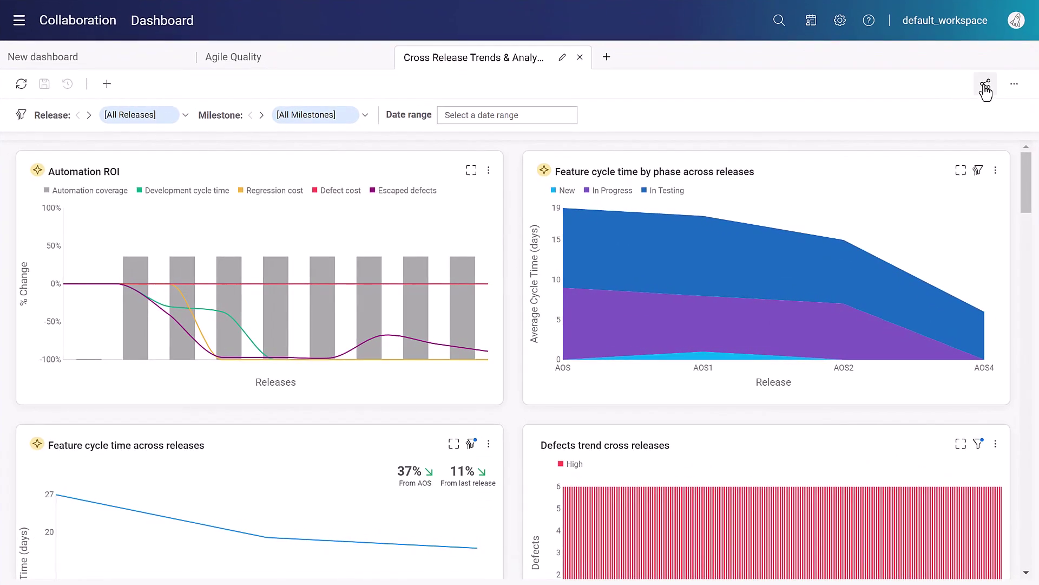
Share the Cross Release Trends & Analytics dashboard with AOS API and AOS Infra as editors.
click(985, 85)
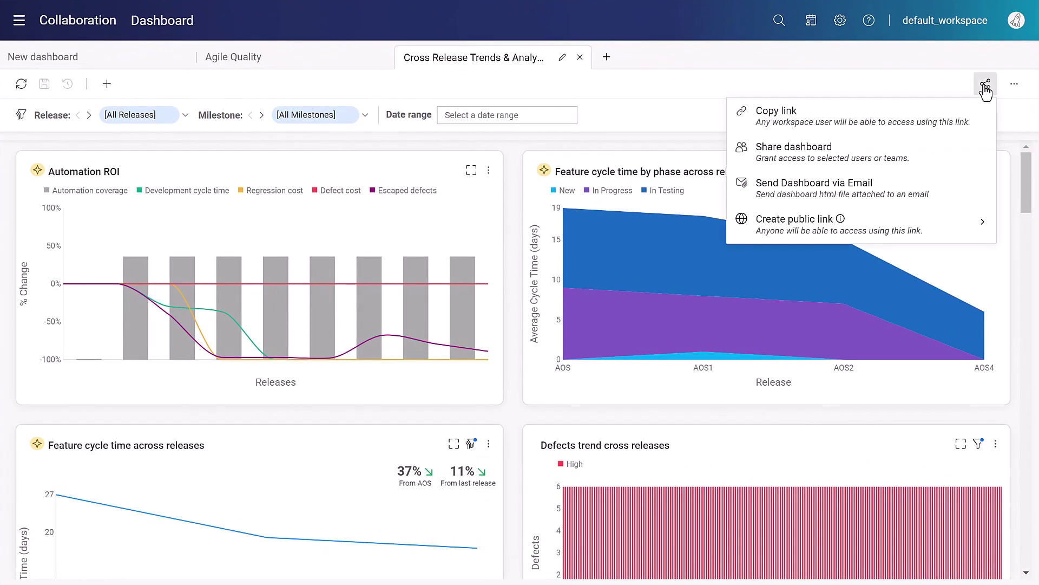
click(866, 156)
click(568, 253)
click(378, 349)
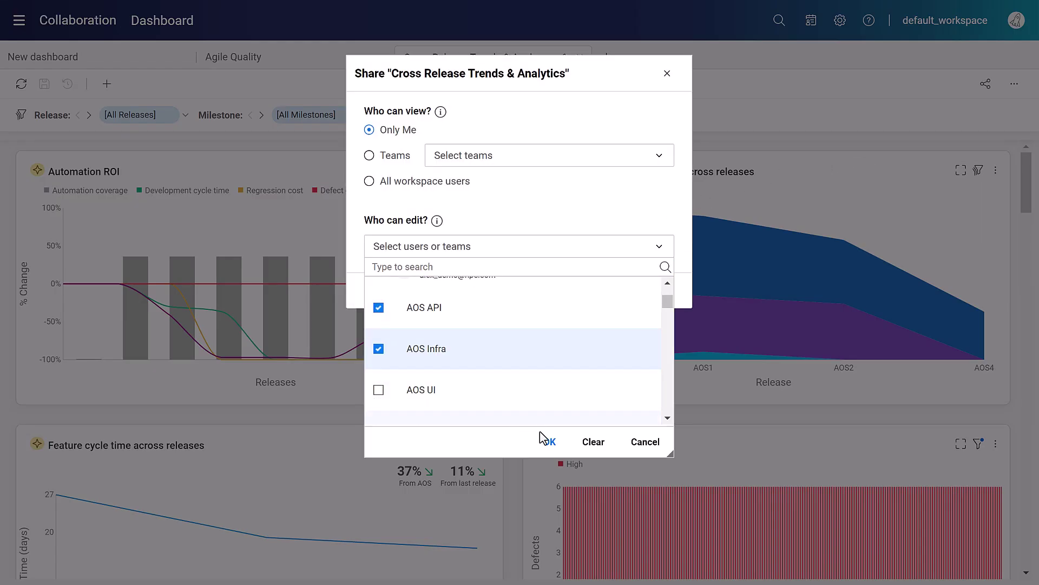
click(550, 443)
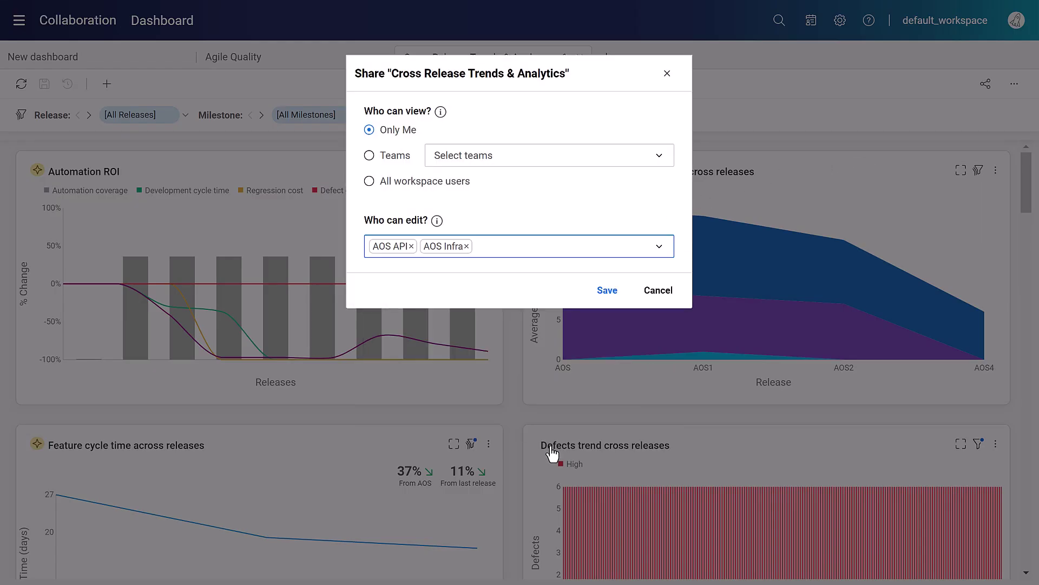
click(613, 292)
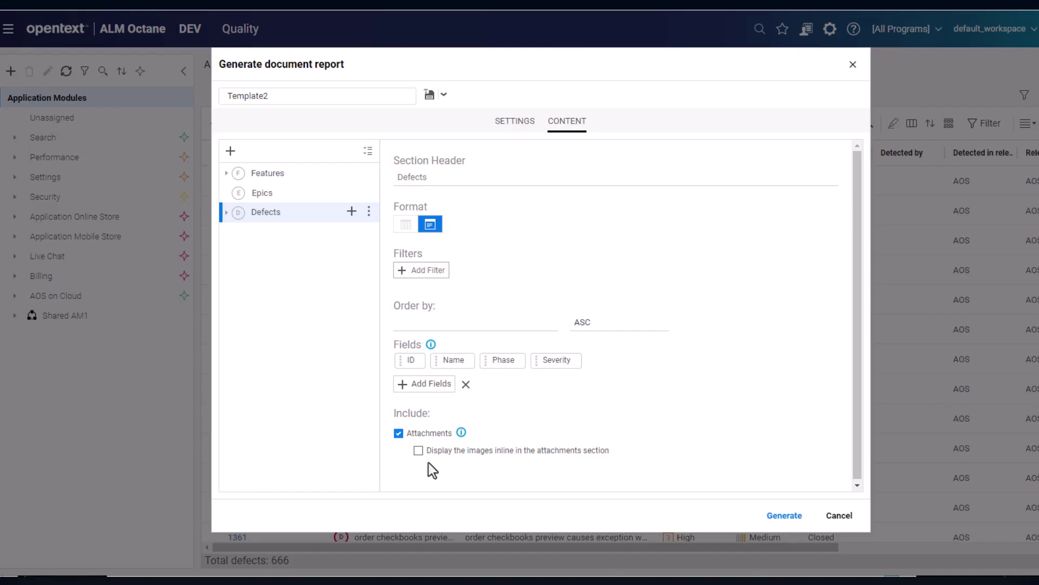
Generate the Defects document report with attachment images displayed inline.
click(803, 519)
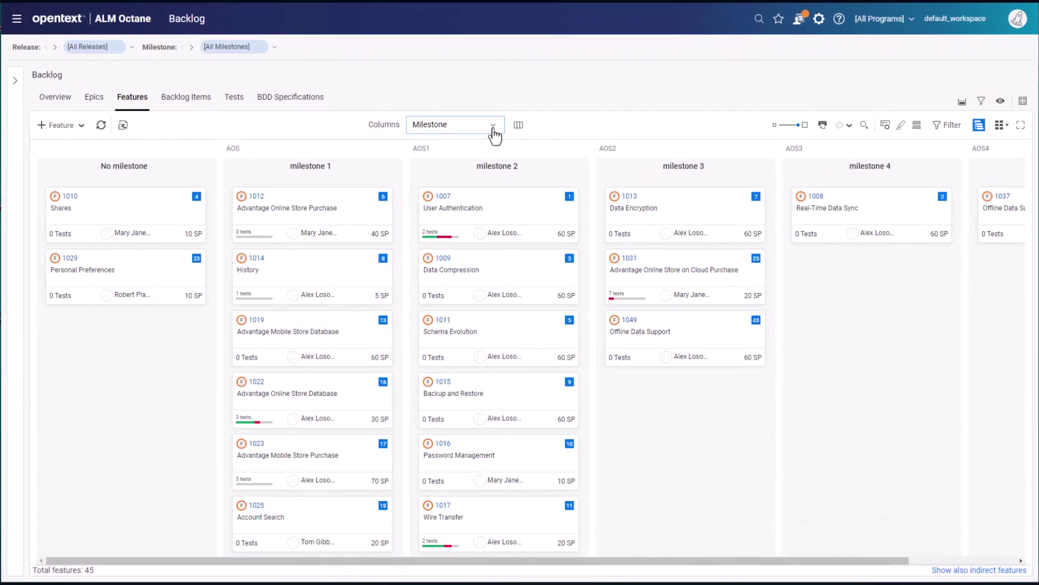
Group the features board by Priority, showing the High, Very High and Urgent columns.
click(493, 128)
text(pr)
key(Return)
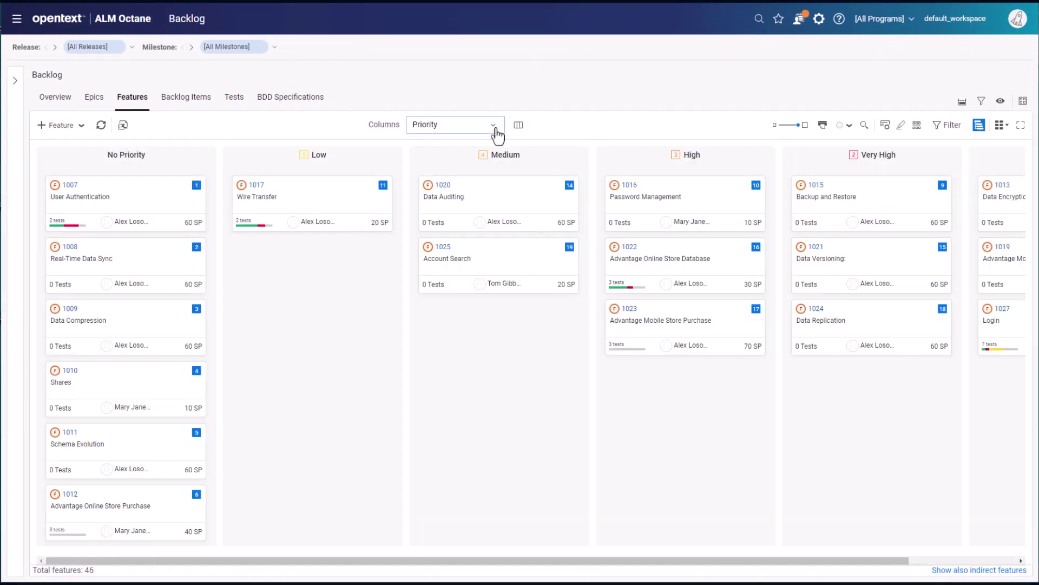
click(518, 126)
scroll(523, 227, down, 2)
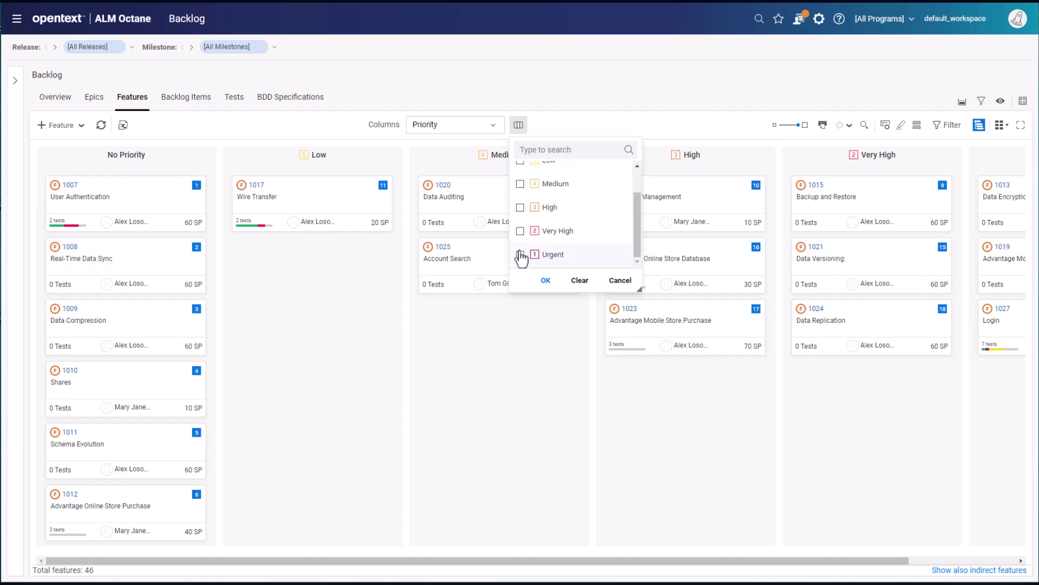
click(520, 254)
click(520, 208)
click(520, 232)
click(546, 280)
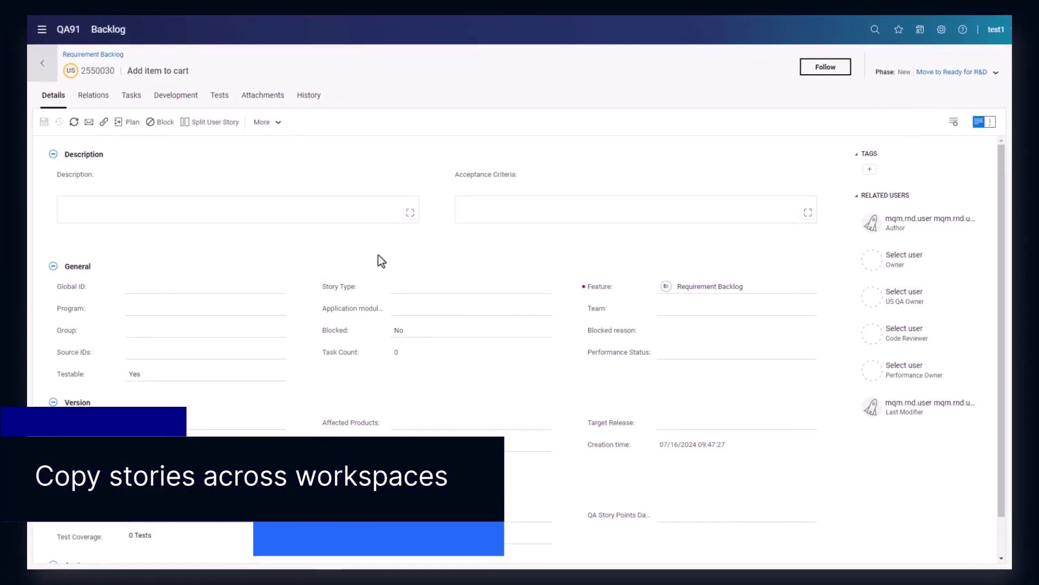
Copy the 'Add item to cart' user story to the chosen target workspace.
click(265, 115)
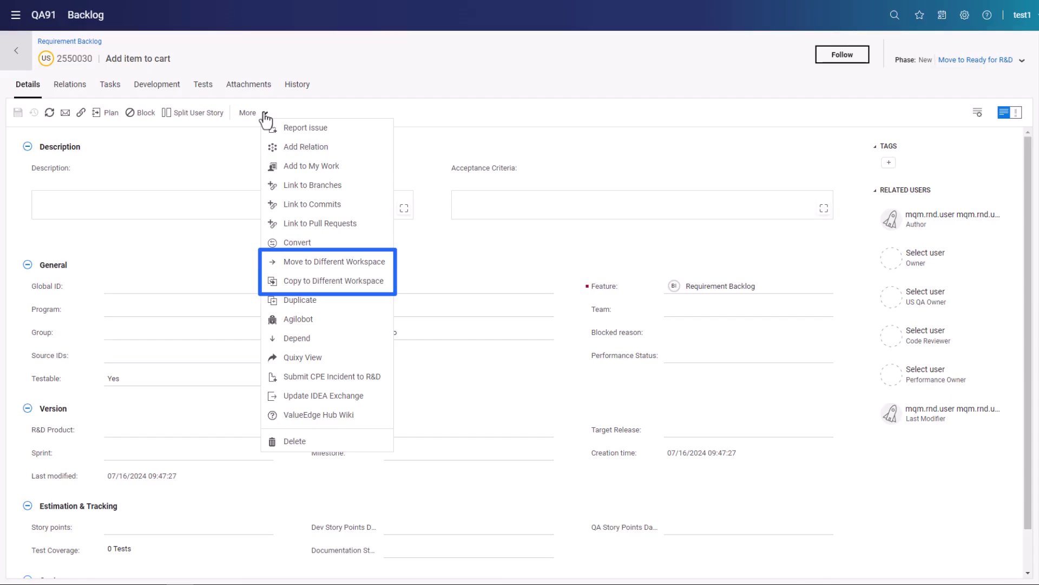
click(352, 281)
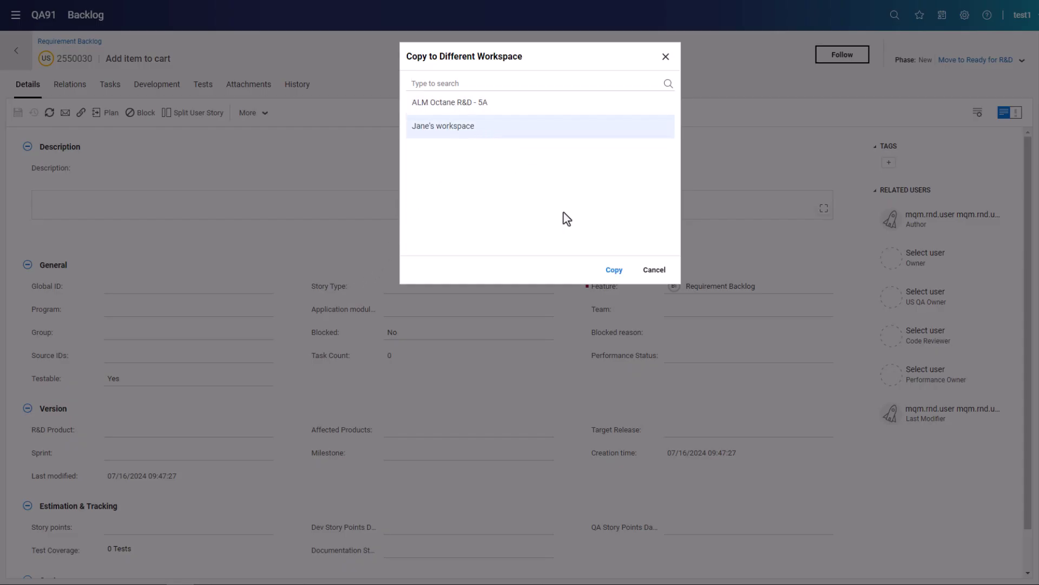
click(613, 273)
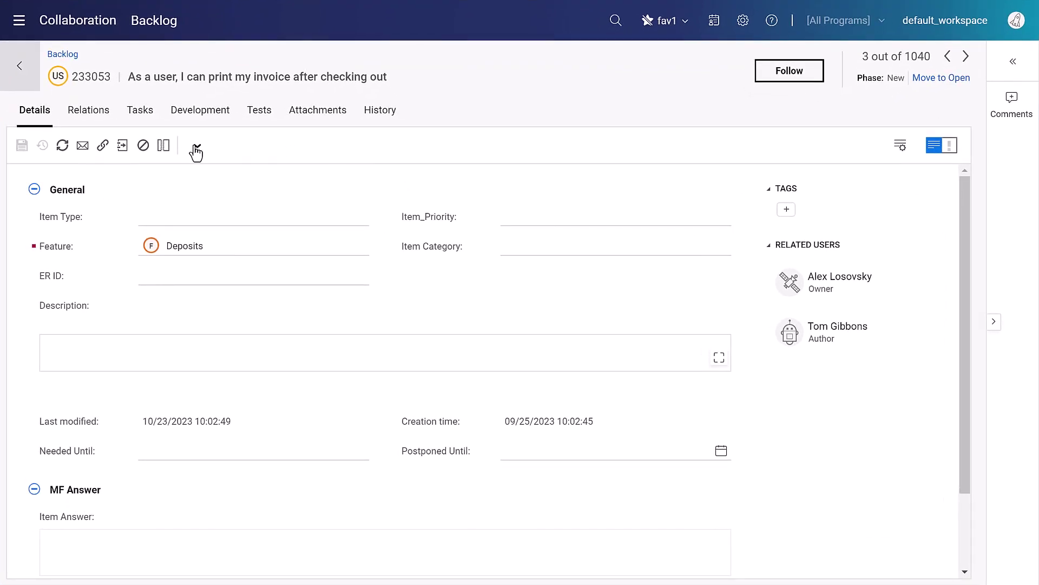
Convert user story 233053 about invoice printing into a Quality Story.
click(197, 146)
click(239, 312)
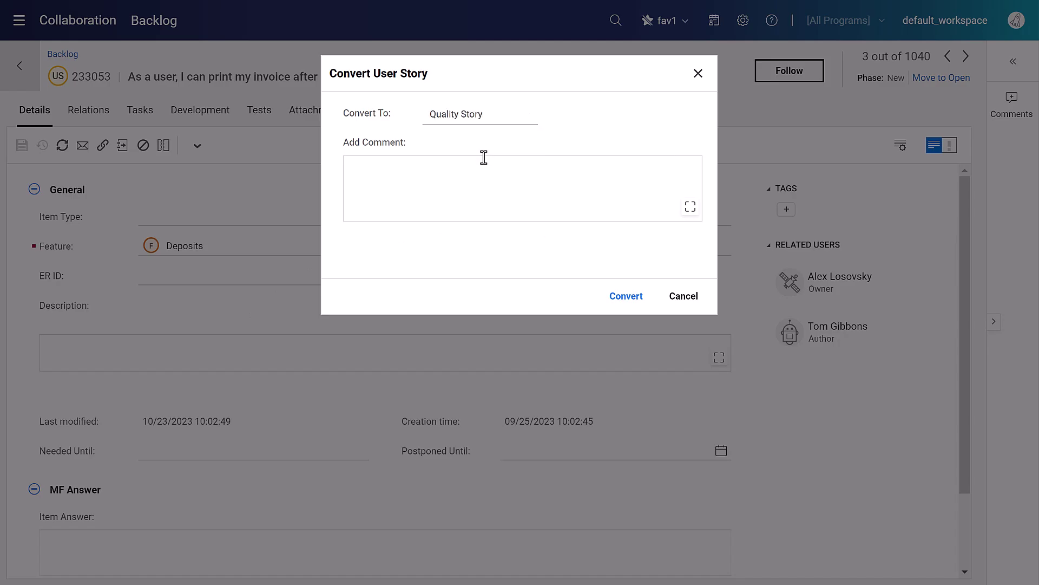
click(627, 301)
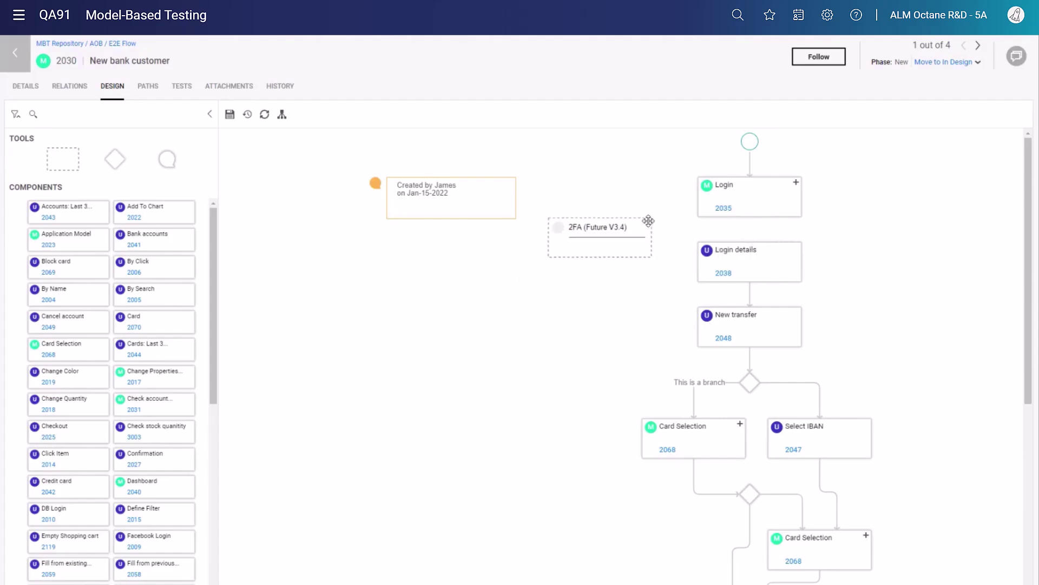
Connect the Login node to the '2FA (Future V3.4)' box in the New bank customer model.
drag(699, 201, 637, 214)
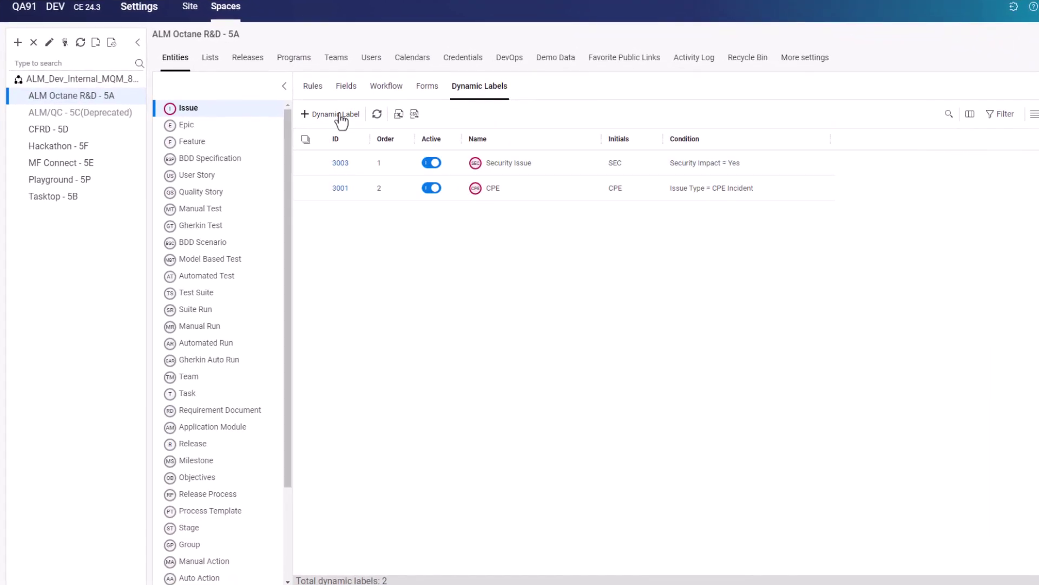
Add a magenta 'Critical Severity Defect' (CSD) label for Severity Critical or Very High.
click(338, 116)
text(Critical Severity Defec)
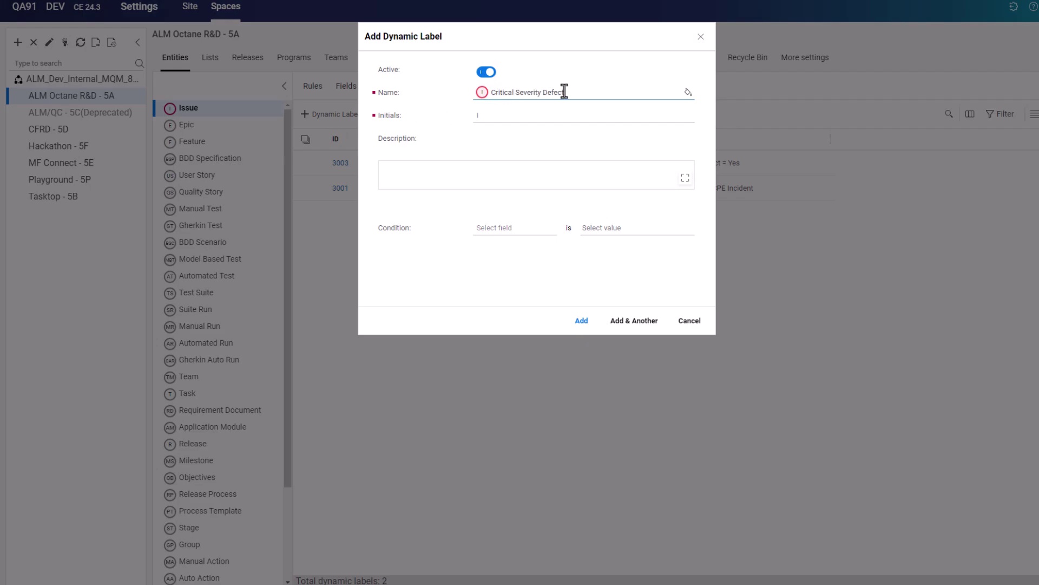
click(688, 92)
click(619, 130)
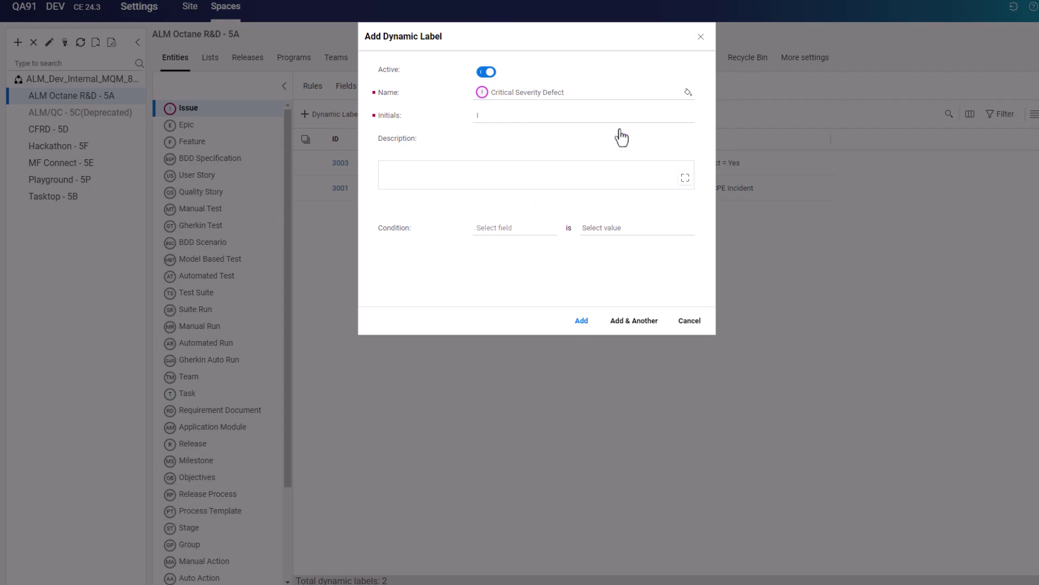
click(524, 232)
text(Sever)
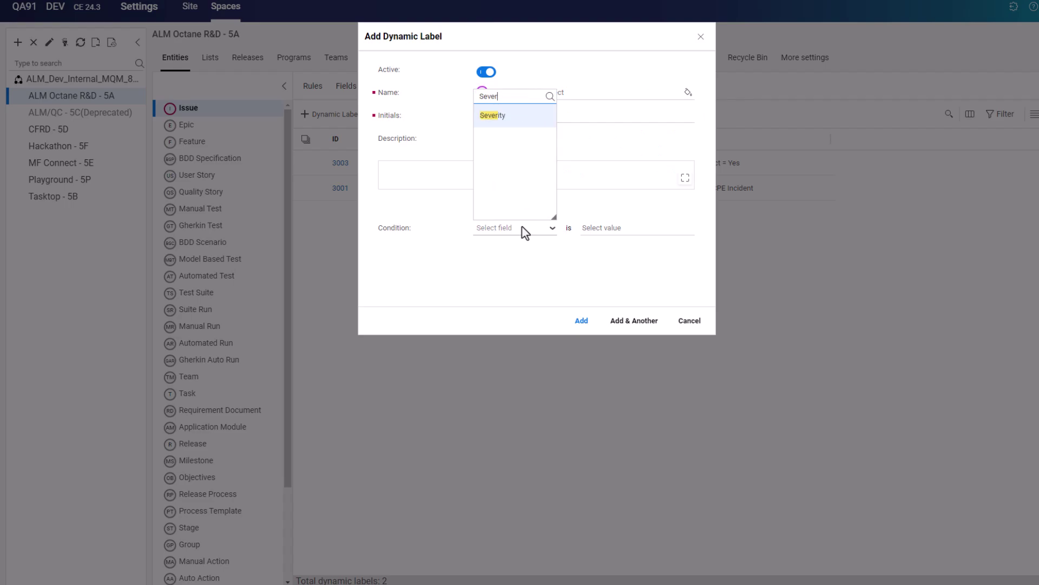
click(529, 115)
click(610, 228)
click(555, 159)
click(599, 209)
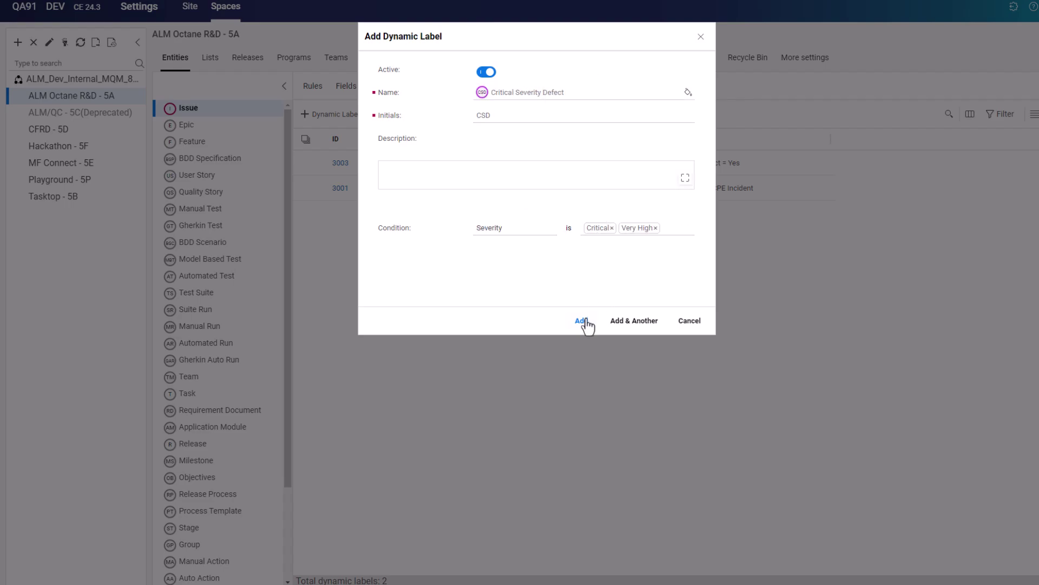